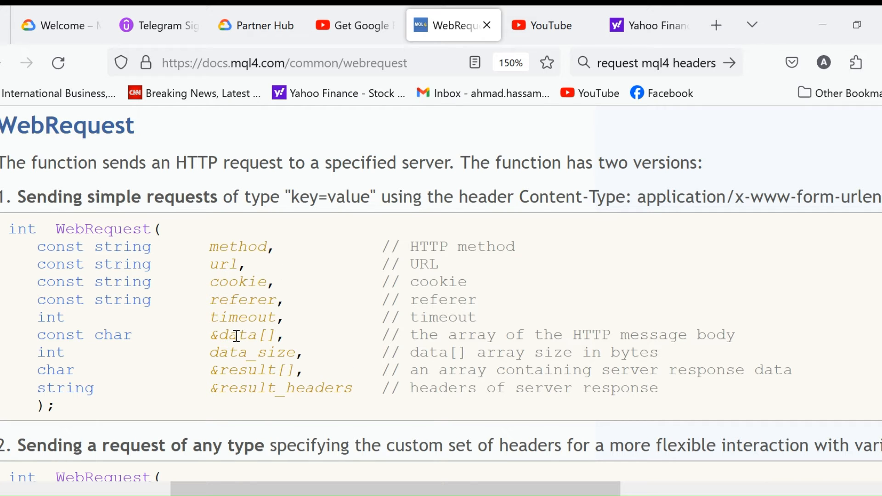
scroll(236, 335, "down", 3)
scroll(237, 335, "down", 3)
scroll(236, 336, "up", 1)
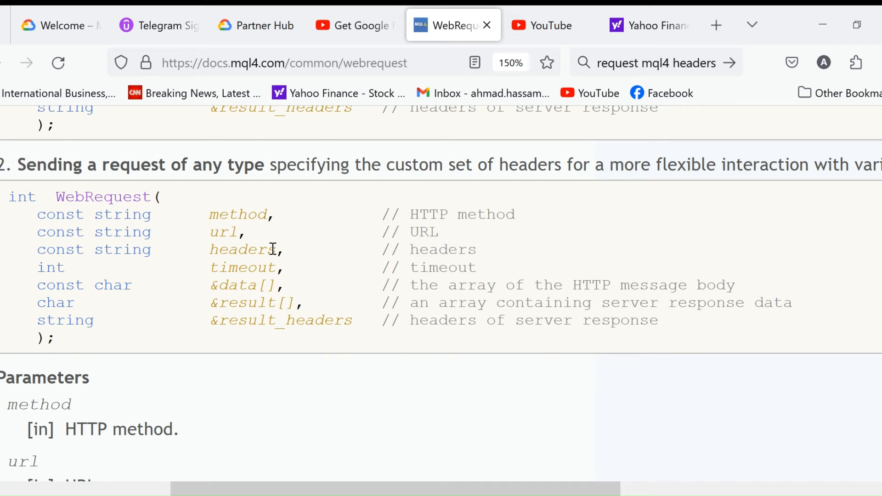
scroll(273, 249, "up", 3)
scroll(273, 250, "up", 4)
scroll(272, 249, "down", 2)
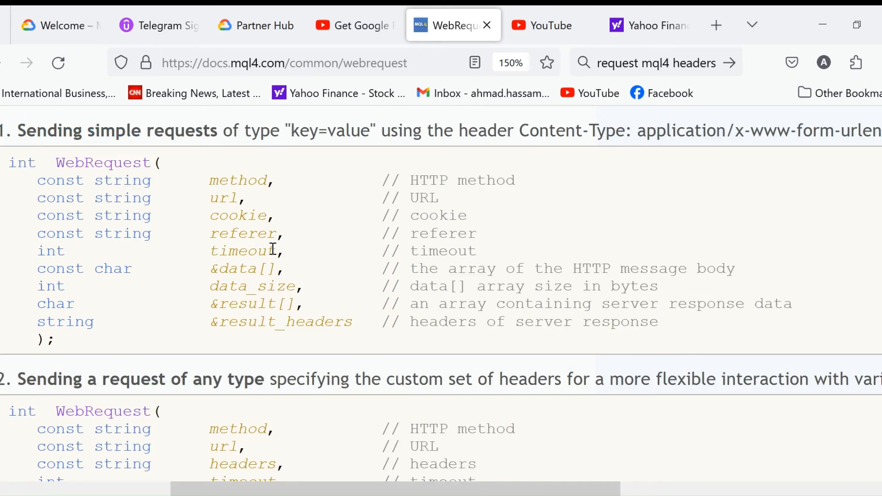
scroll(273, 250, "down", 3)
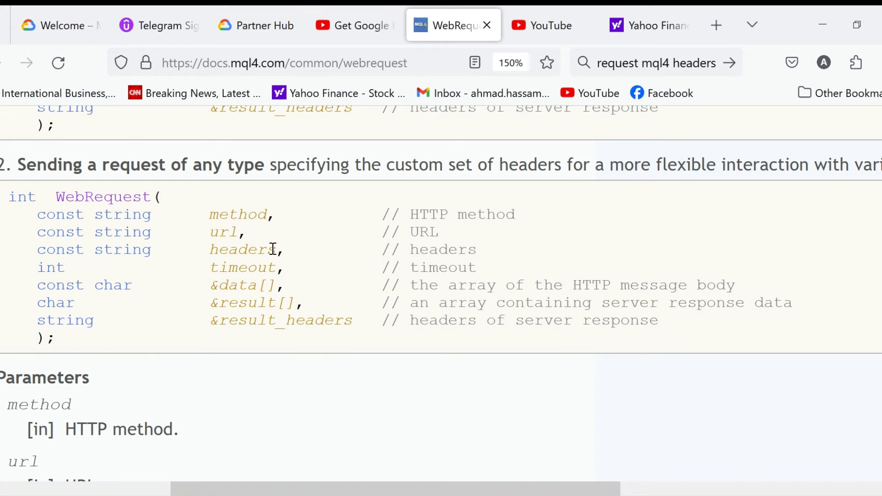
scroll(273, 249, "down", 1)
scroll(274, 250, "down", 1)
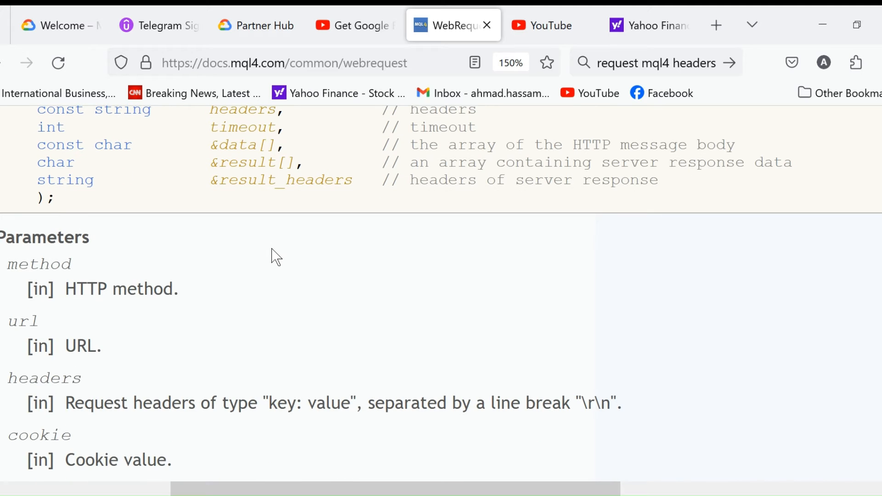
scroll(273, 255, "down", 1)
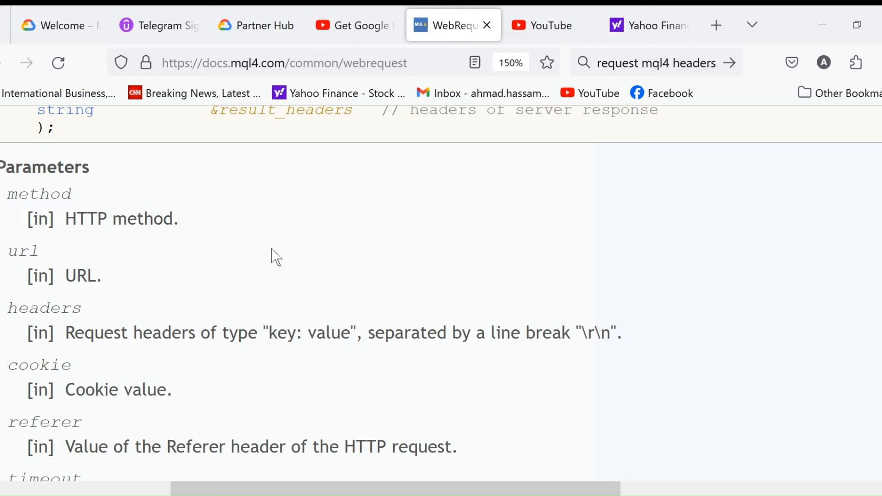
scroll(276, 256, "down", 1)
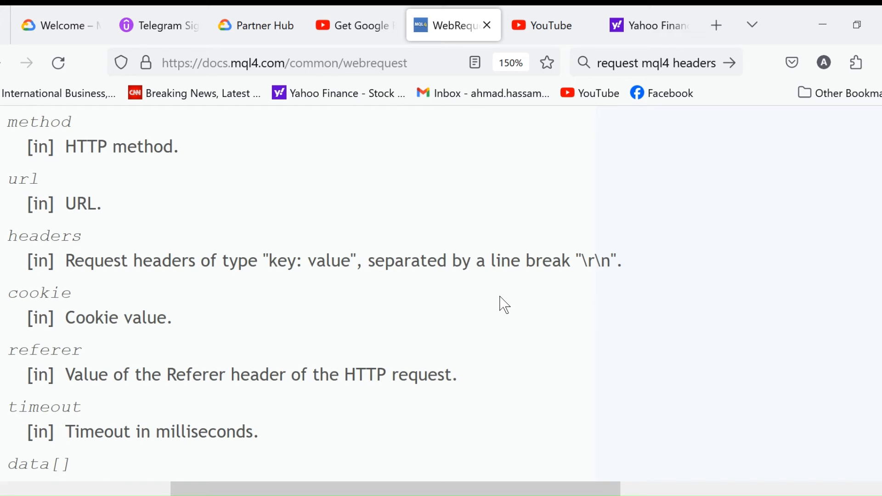
scroll(504, 305, "down", 1)
scroll(503, 304, "down", 1)
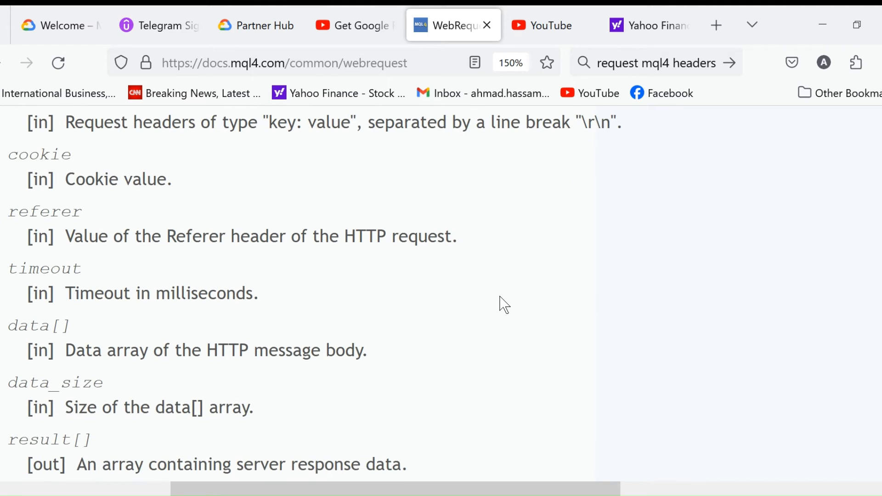
scroll(503, 305, "down", 1)
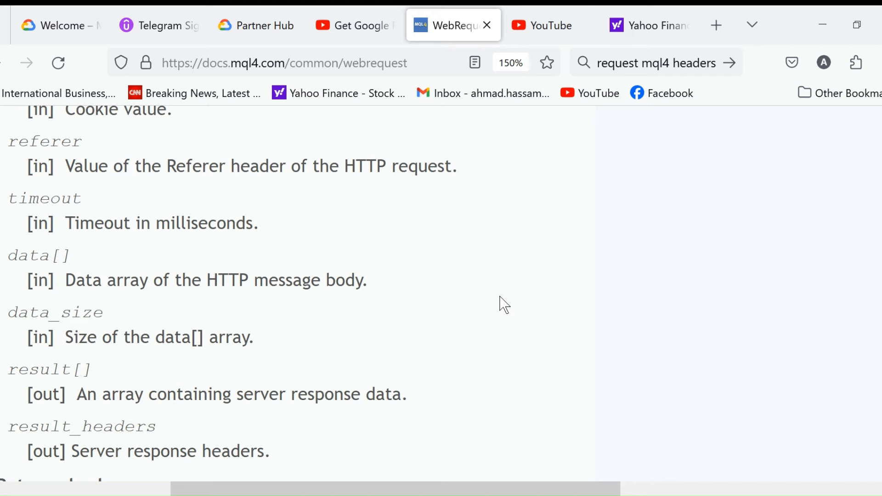
scroll(504, 304, "down", 1)
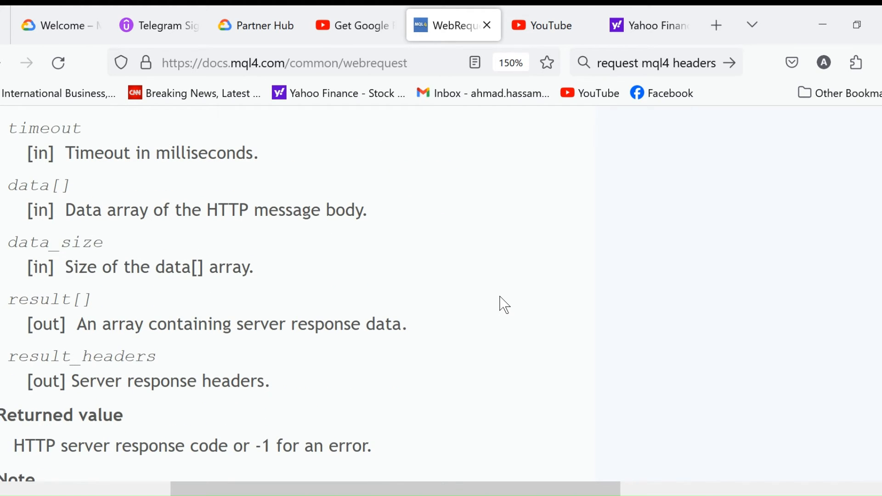
scroll(503, 305, "down", 1)
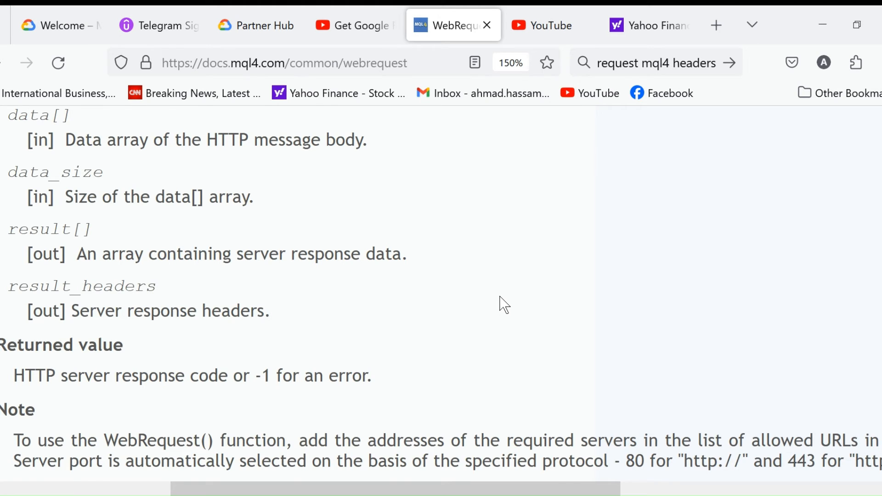
scroll(503, 304, "down", 1)
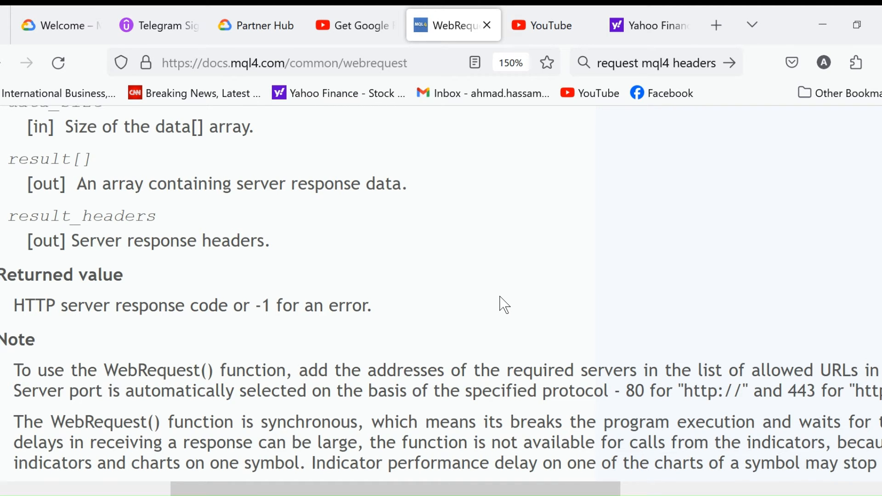
scroll(504, 305, "down", 1)
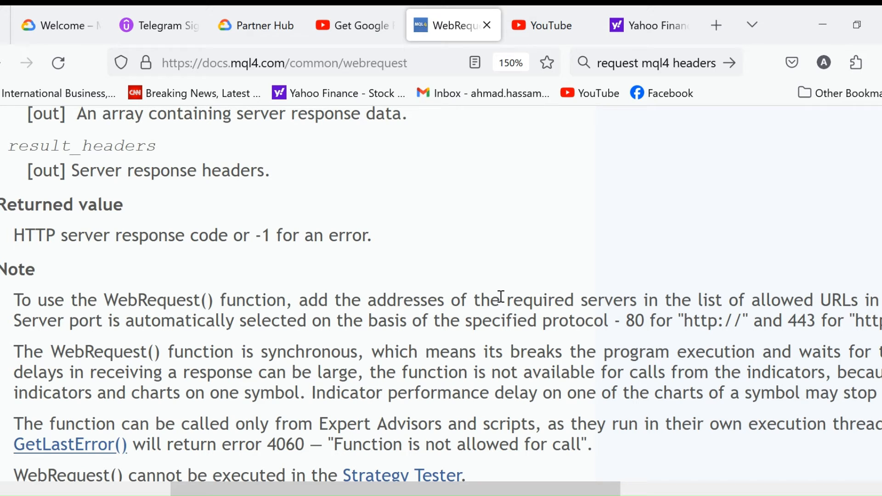
scroll(501, 298, "down", 1)
scroll(501, 298, "down", 2)
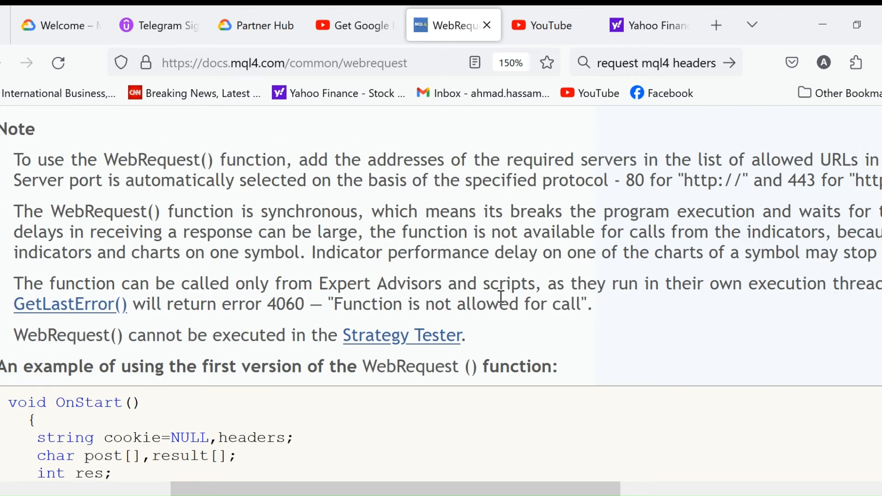
scroll(501, 297, "down", 2)
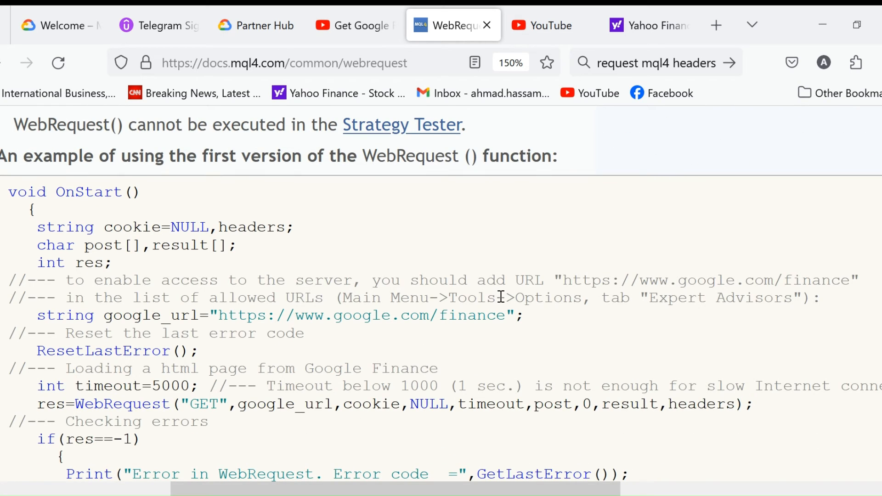
scroll(501, 297, "down", 1)
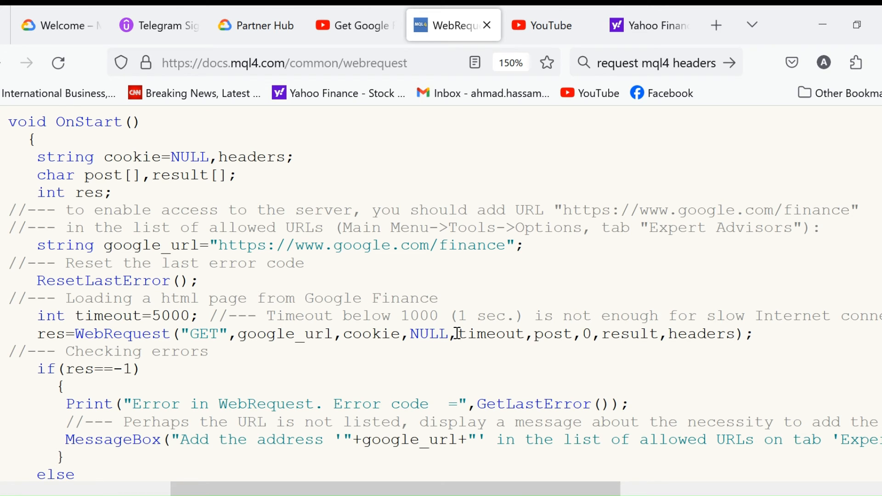
scroll(457, 334, "down", 2)
scroll(460, 340, "down", 2)
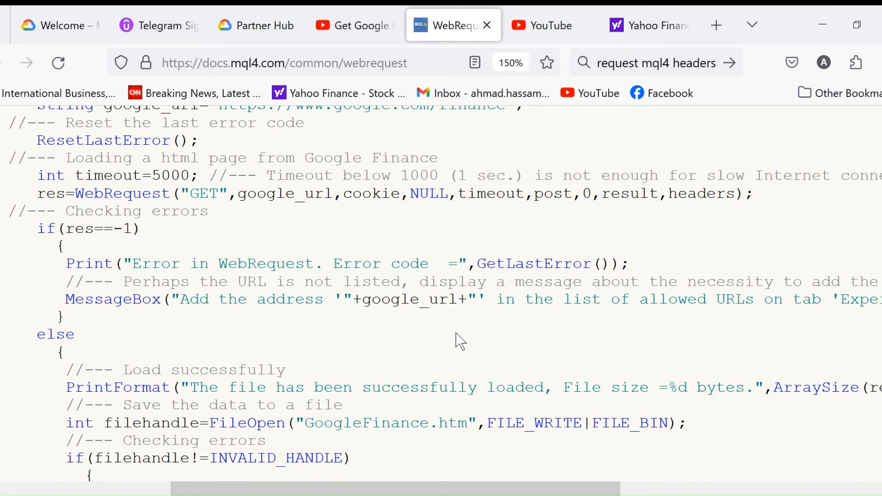
scroll(461, 341, "down", 1)
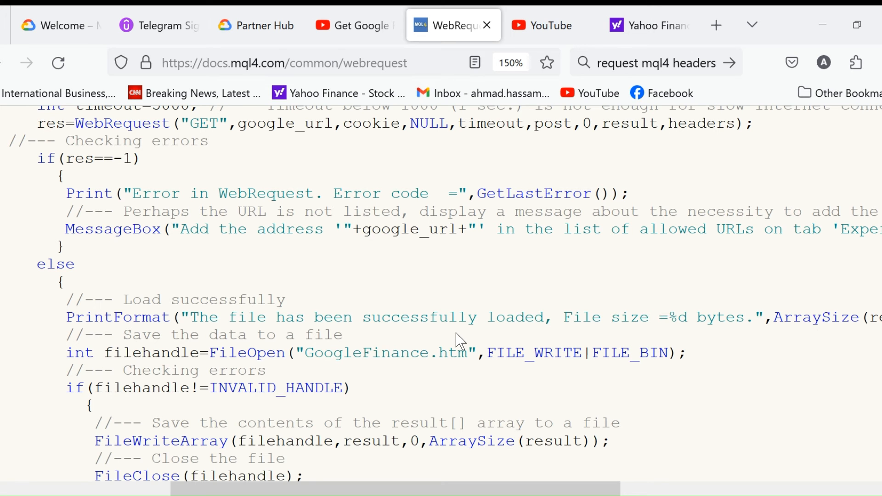
scroll(460, 341, "down", 1)
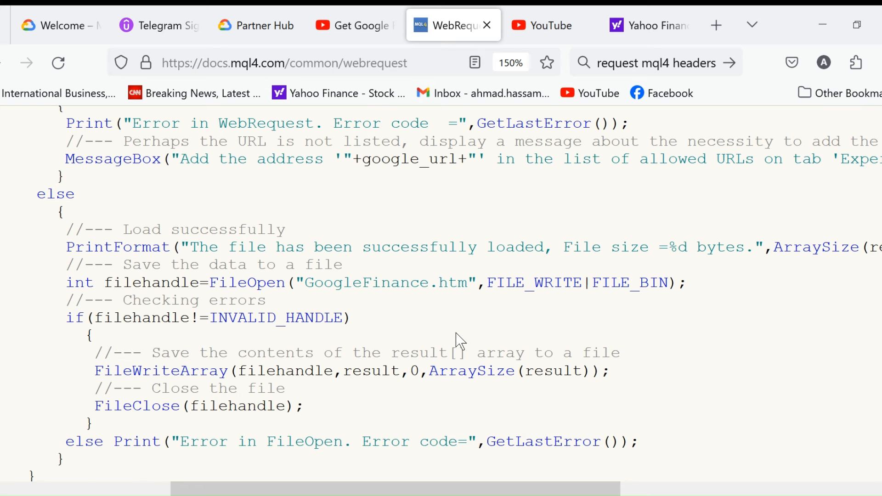
scroll(460, 341, "down", 1)
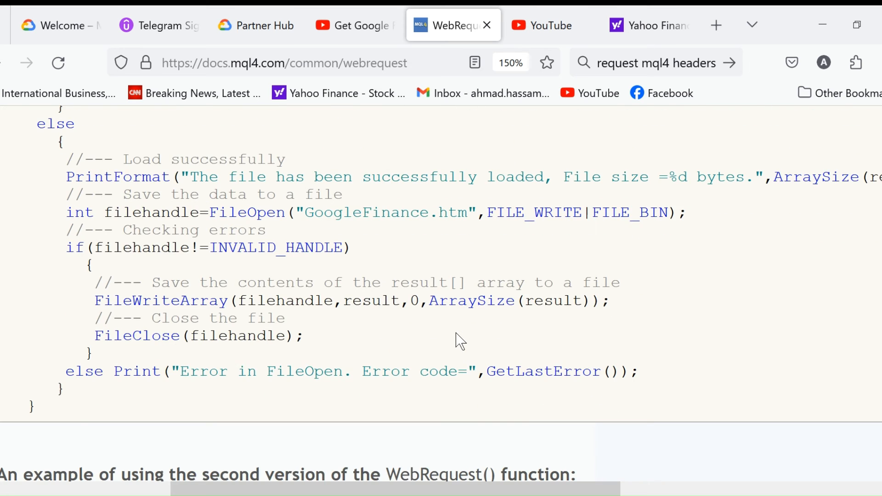
scroll(460, 341, "down", 1)
scroll(461, 340, "down", 1)
scroll(460, 340, "down", 2)
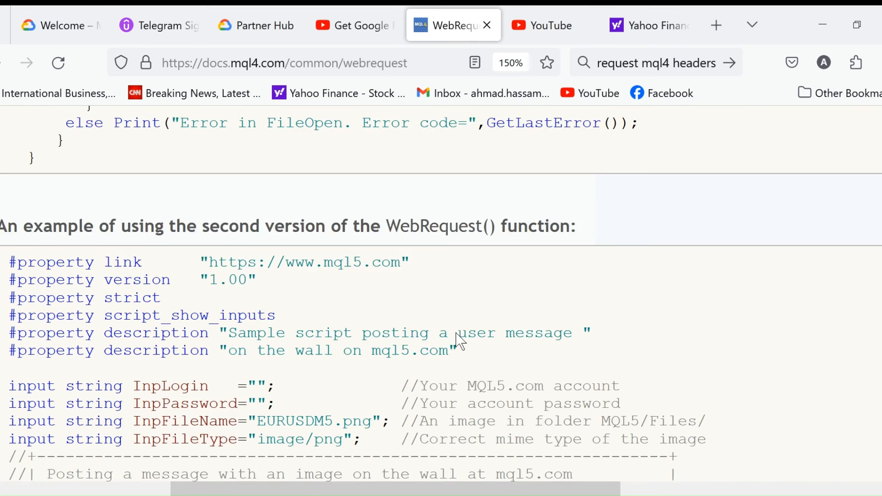
scroll(461, 340, "down", 1)
scroll(460, 340, "down", 1)
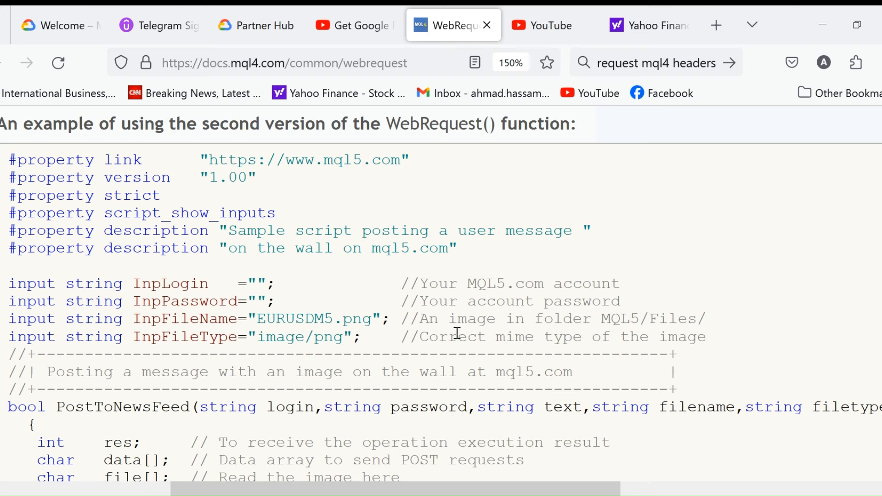
scroll(456, 333, "down", 1)
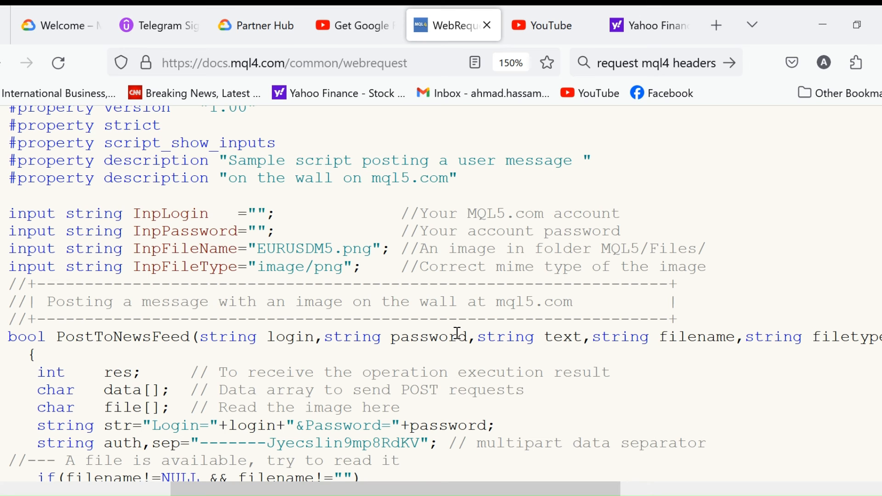
scroll(457, 334, "down", 2)
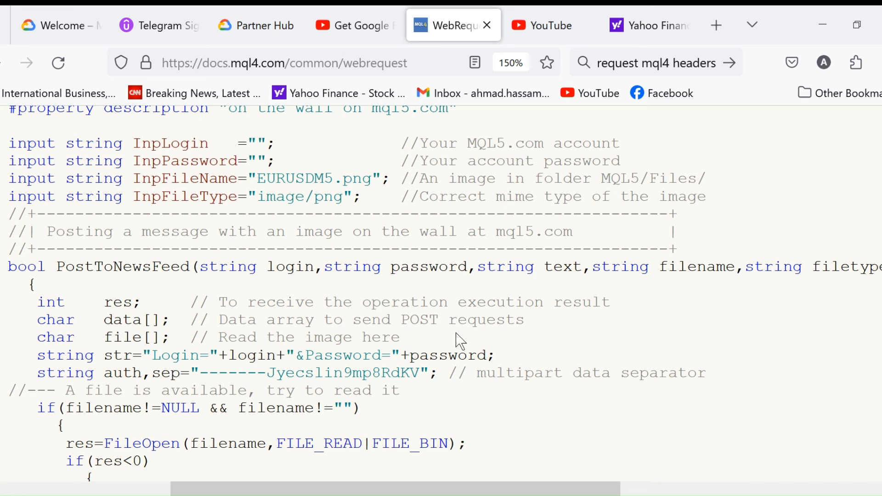
scroll(460, 341, "down", 2)
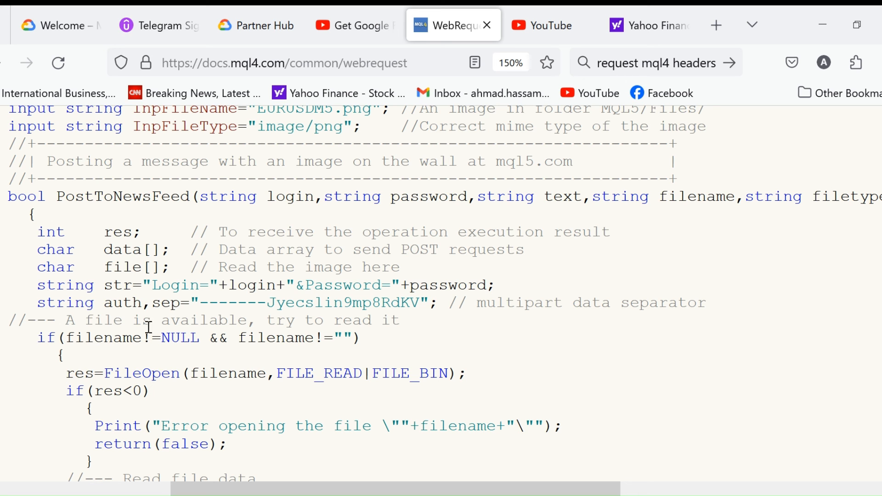
scroll(260, 335, "down", 3)
scroll(262, 338, "down", 4)
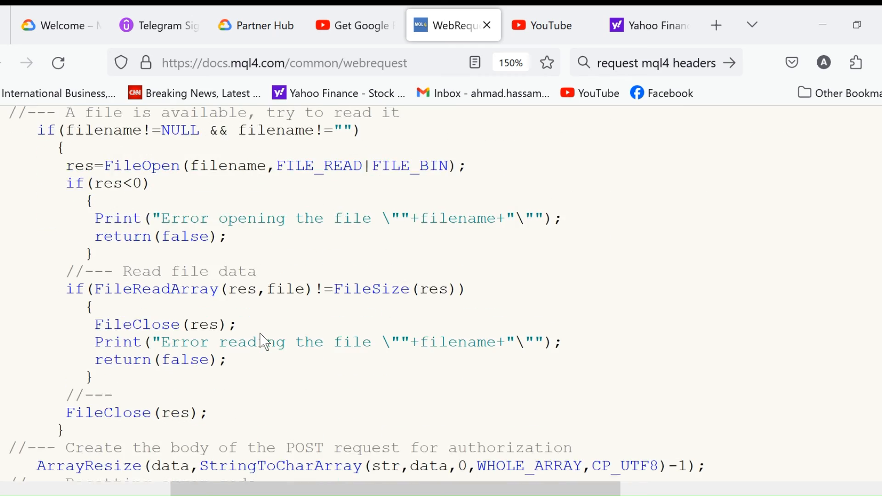
scroll(264, 340, "down", 1)
scroll(265, 340, "down", 5)
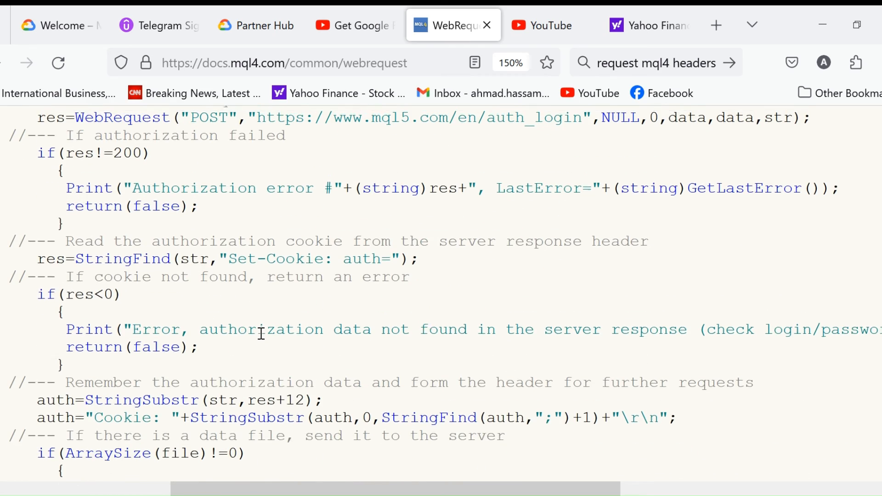
scroll(265, 340, "up", 3)
scroll(265, 341, "up", 6)
scroll(265, 340, "up", 2)
scroll(264, 340, "down", 10)
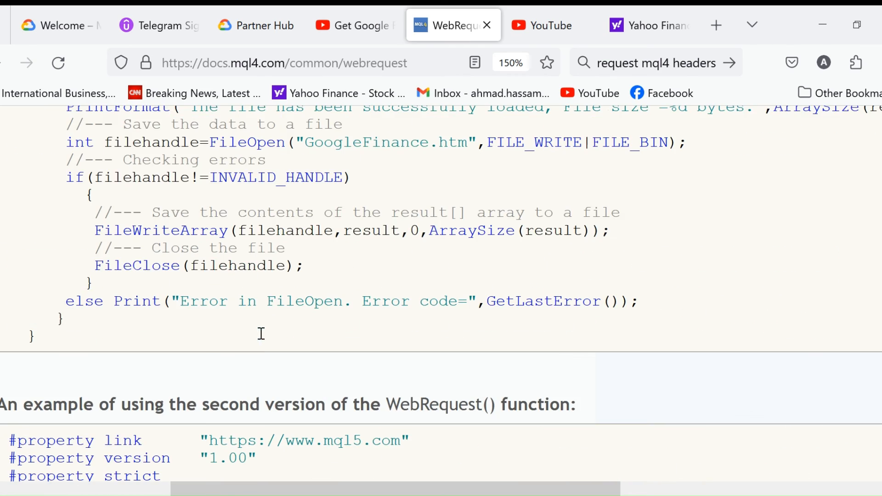
scroll(262, 336, "down", 2)
scroll(262, 335, "up", 5)
scroll(262, 335, "up", 2)
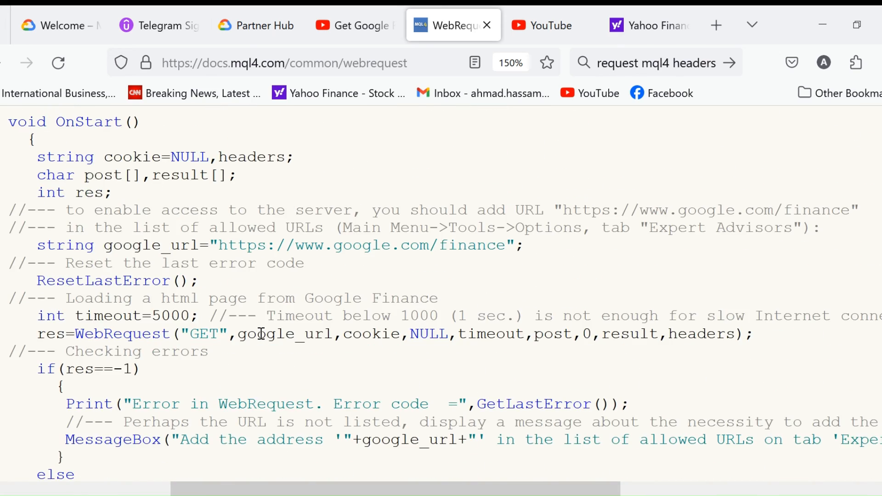
scroll(262, 335, "up", 10)
scroll(265, 340, "up", 3)
scroll(265, 340, "up", 4)
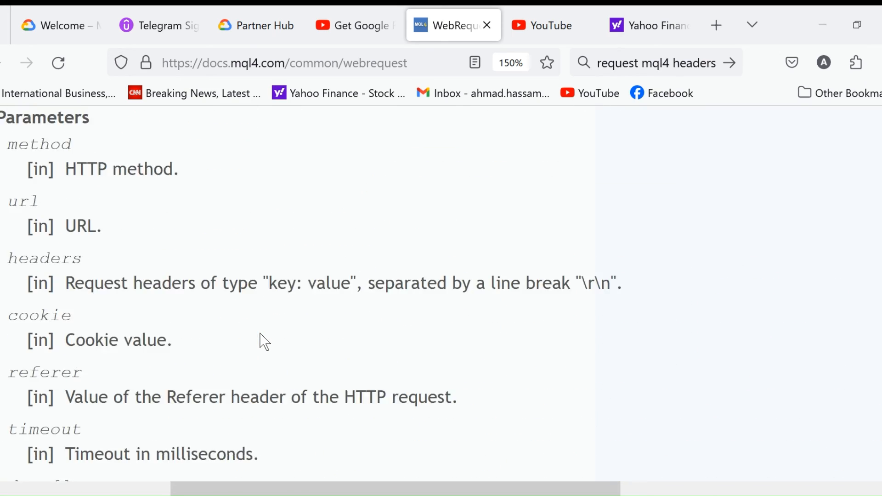
scroll(265, 341, "up", 3)
scroll(265, 341, "up", 2)
scroll(265, 340, "up", 4)
scroll(265, 340, "up", 2)
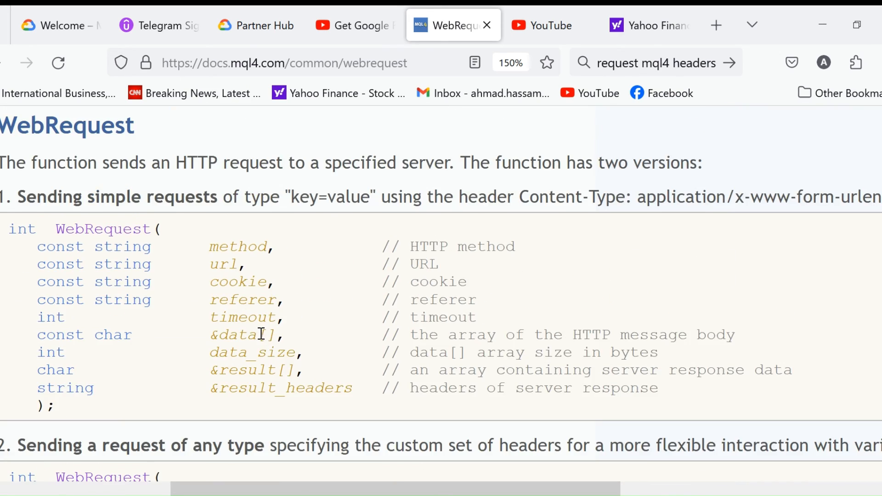
scroll(265, 341, "up", 5)
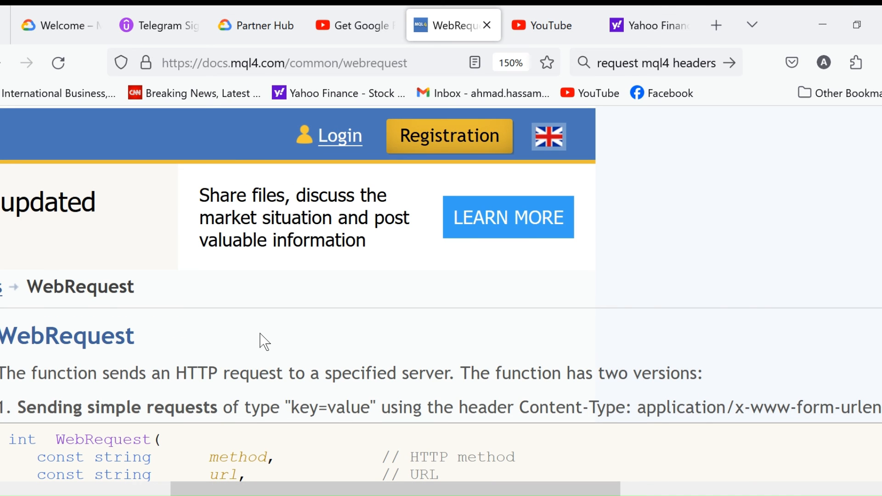